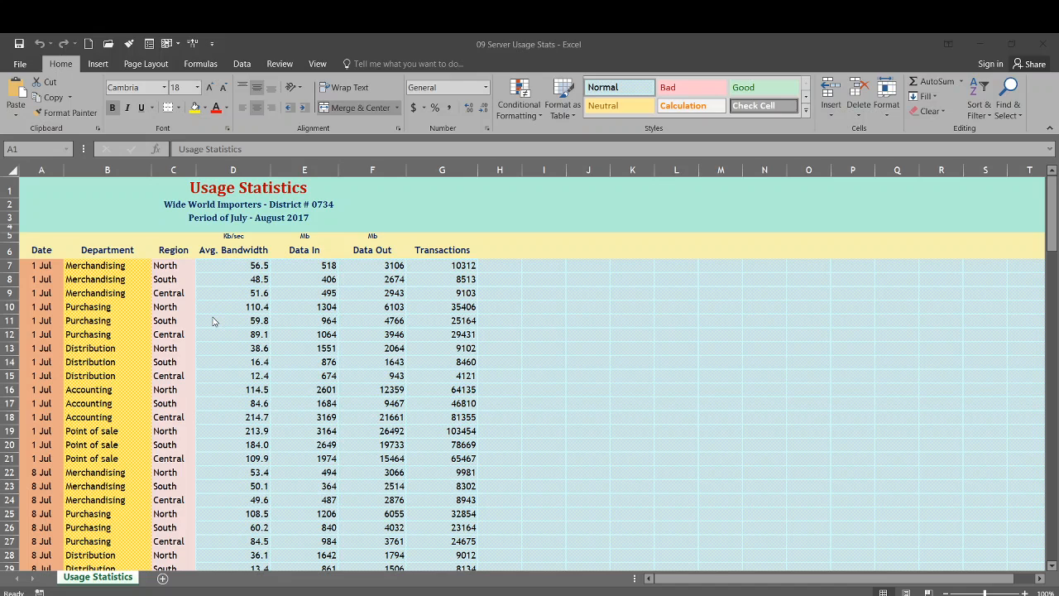
Sort the usage table in A6:G141 by Date values from oldest to newest, treating row 6 as headers.
click(36, 248)
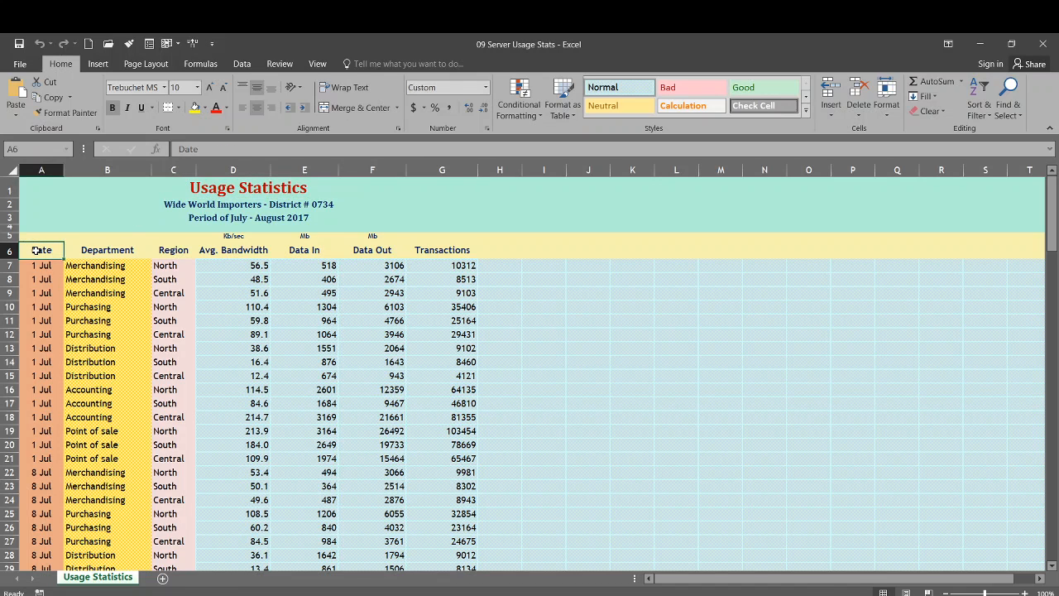
drag(35, 250, 445, 539)
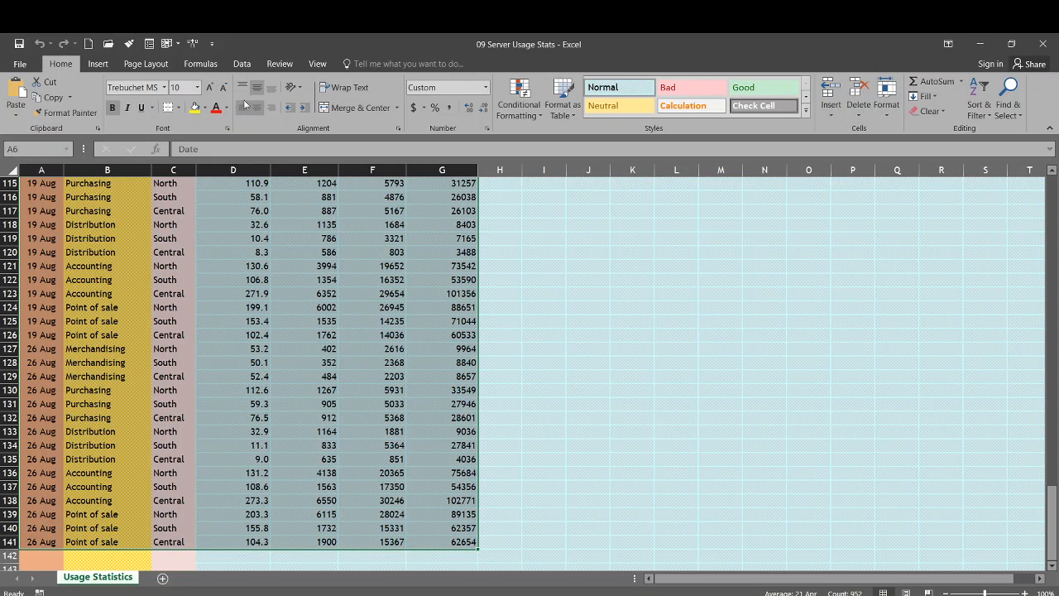
click(234, 65)
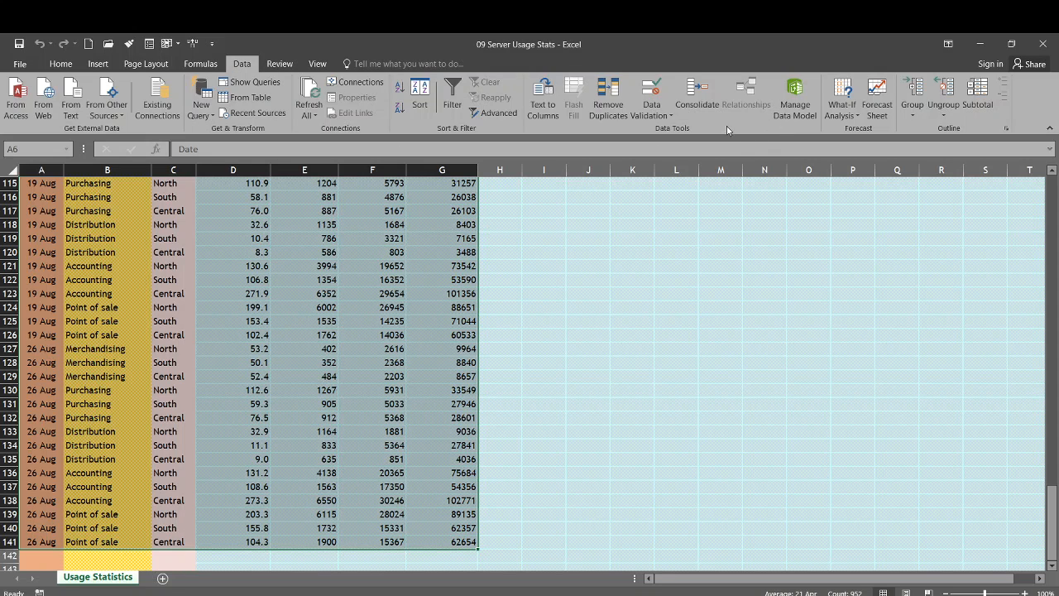
click(420, 96)
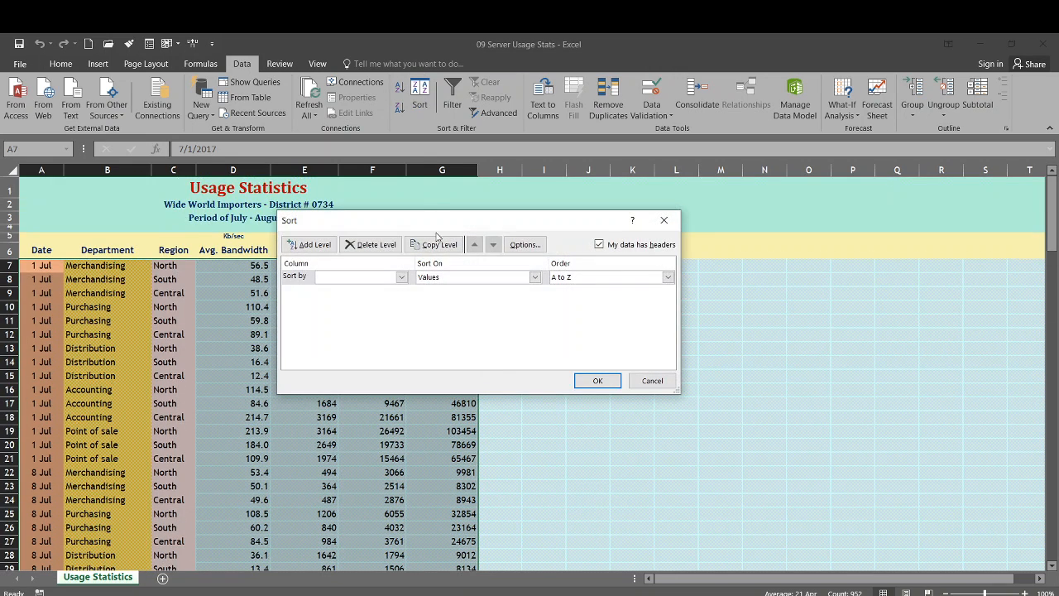
click(402, 278)
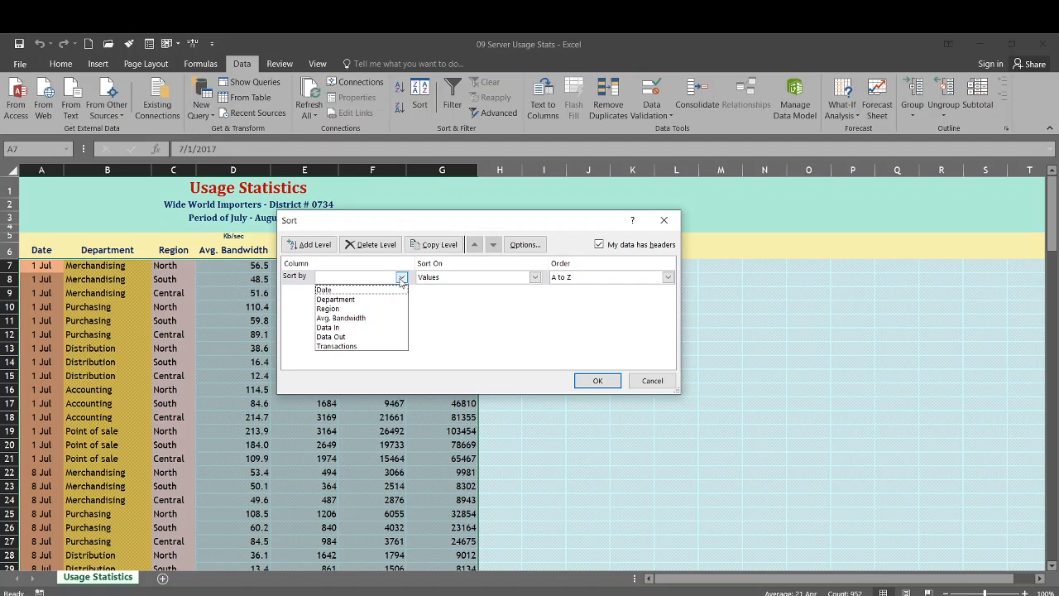
click(377, 290)
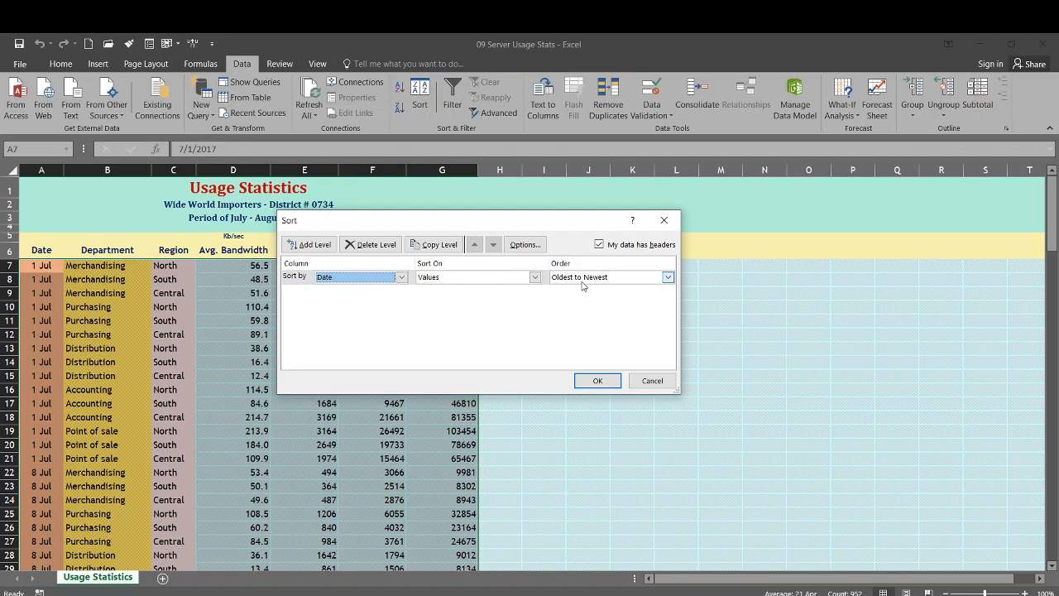
click(597, 382)
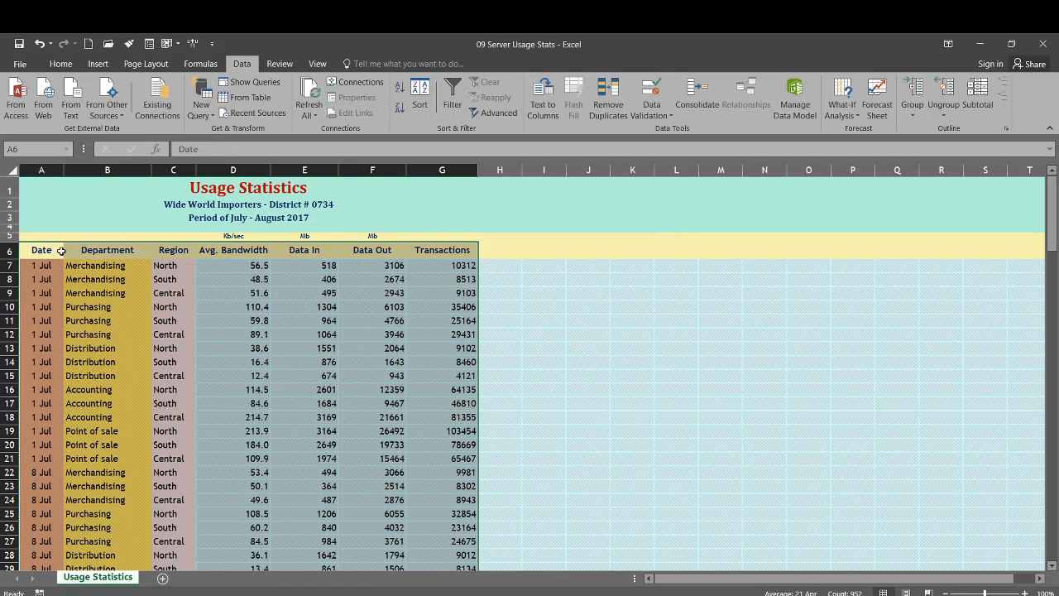
Examine the order of the entries in the Date column throughout the sorted usage table.
scroll(50, 335, down, 10)
scroll(49, 335, down, 14)
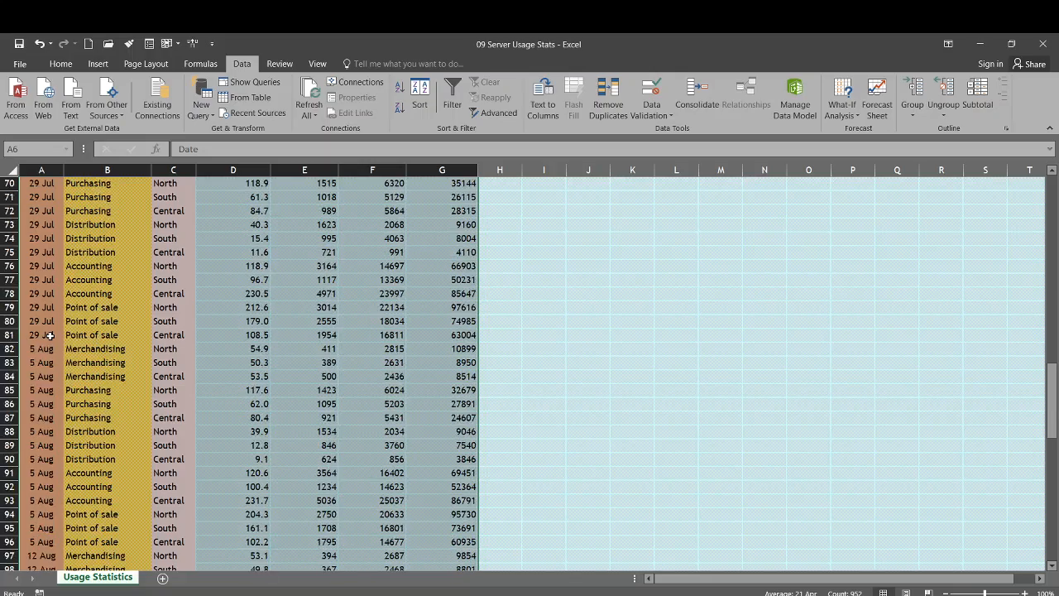
scroll(50, 339, up, 16)
scroll(48, 348, up, 9)
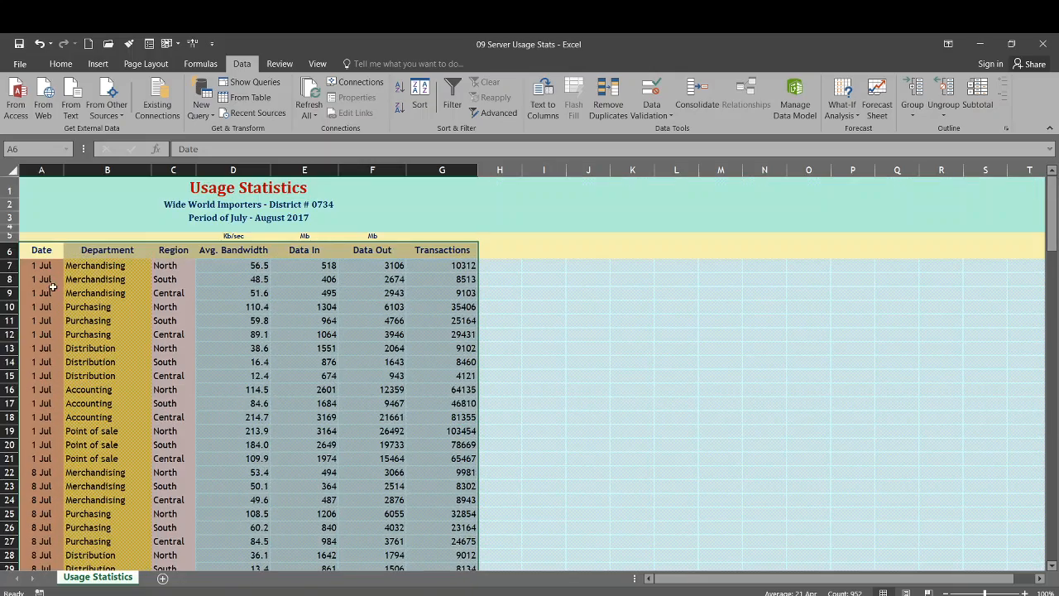
scroll(50, 322, down, 18)
scroll(50, 323, down, 20)
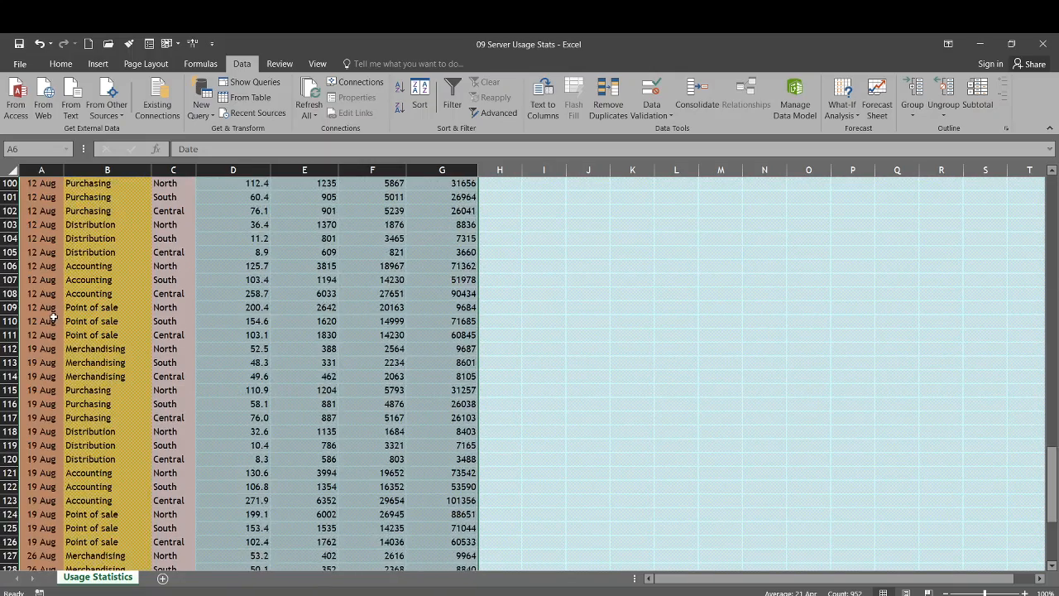
scroll(56, 321, up, 5)
scroll(57, 321, up, 20)
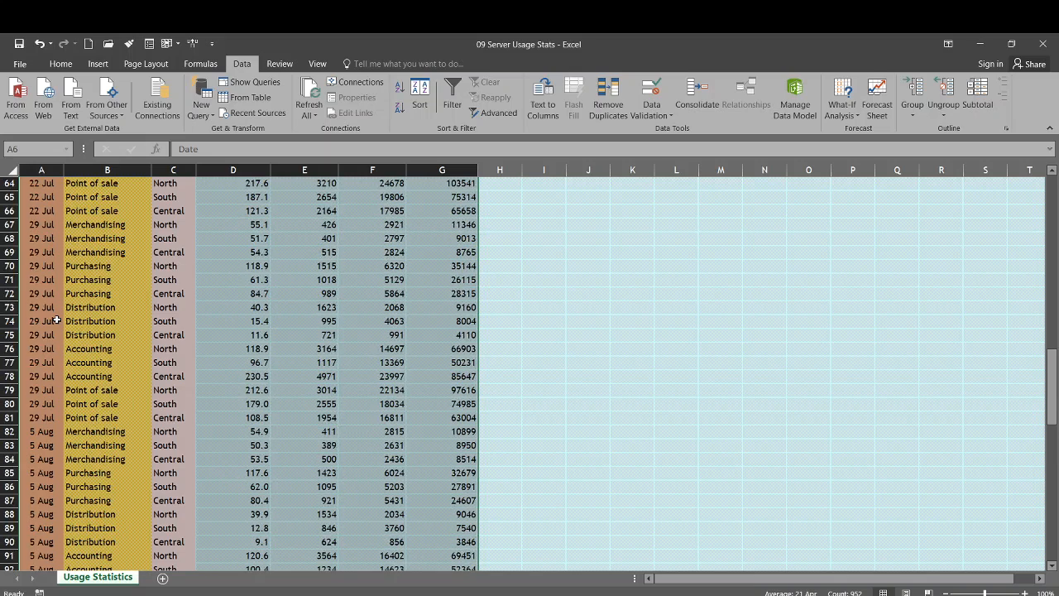
scroll(56, 320, up, 2)
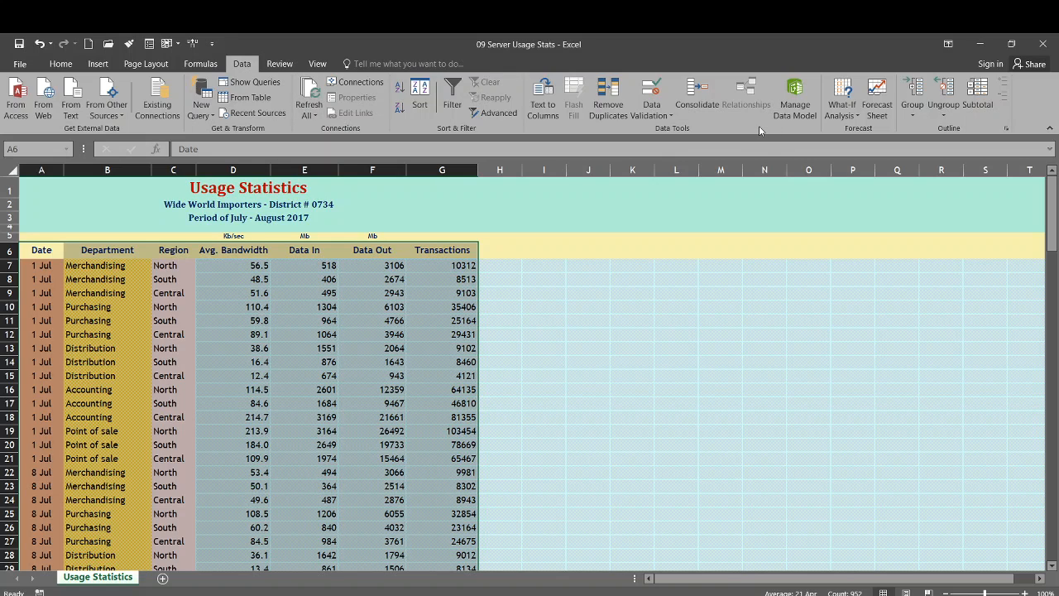
Add Sum subtotals at each change in Department for Avg. Bandwidth, Data In, Data Out and Transactions, with the summary below the data.
click(980, 98)
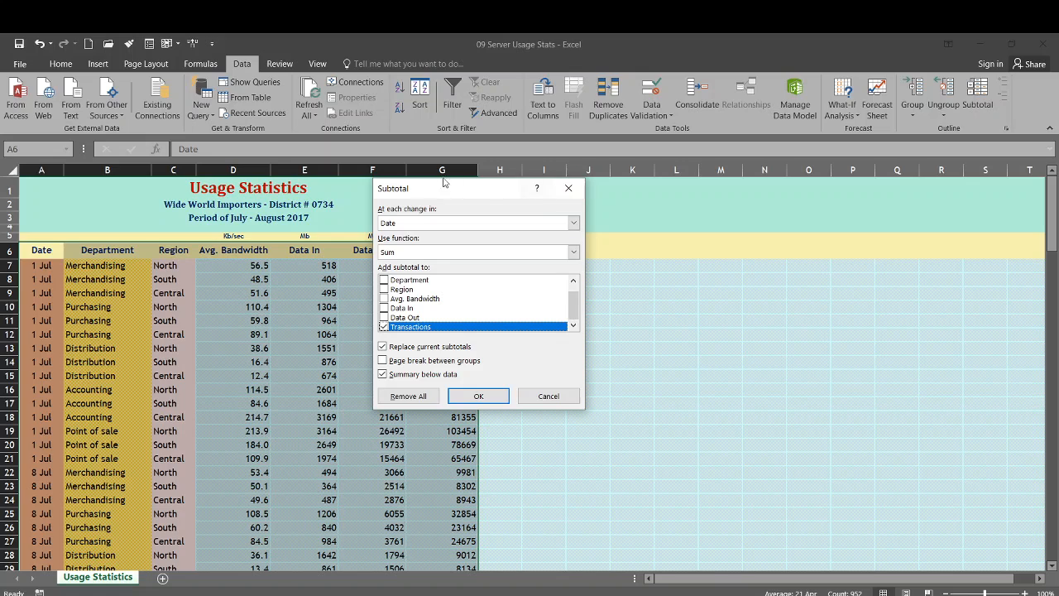
click(486, 227)
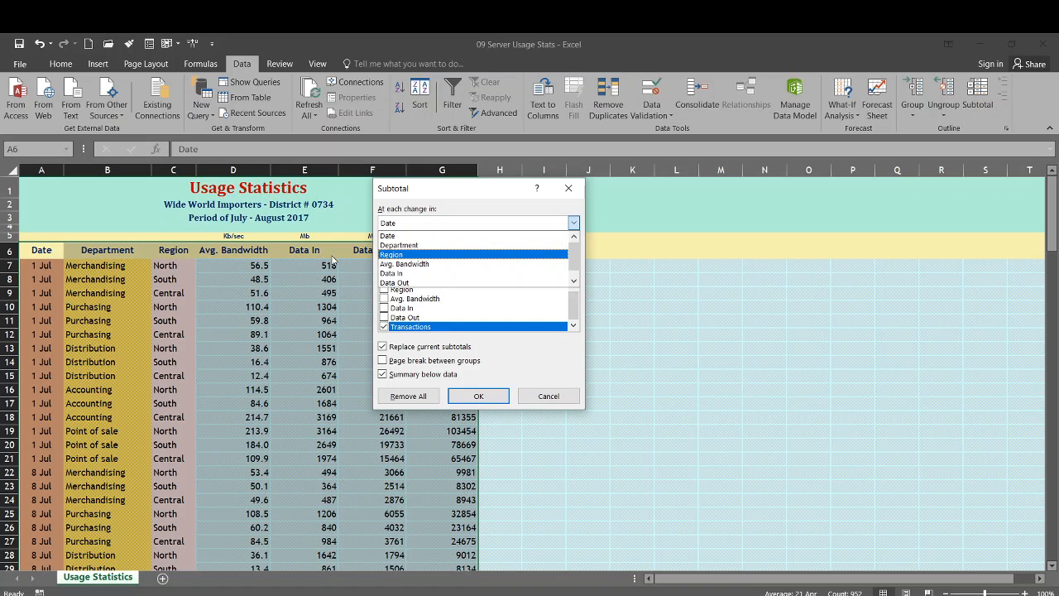
click(418, 246)
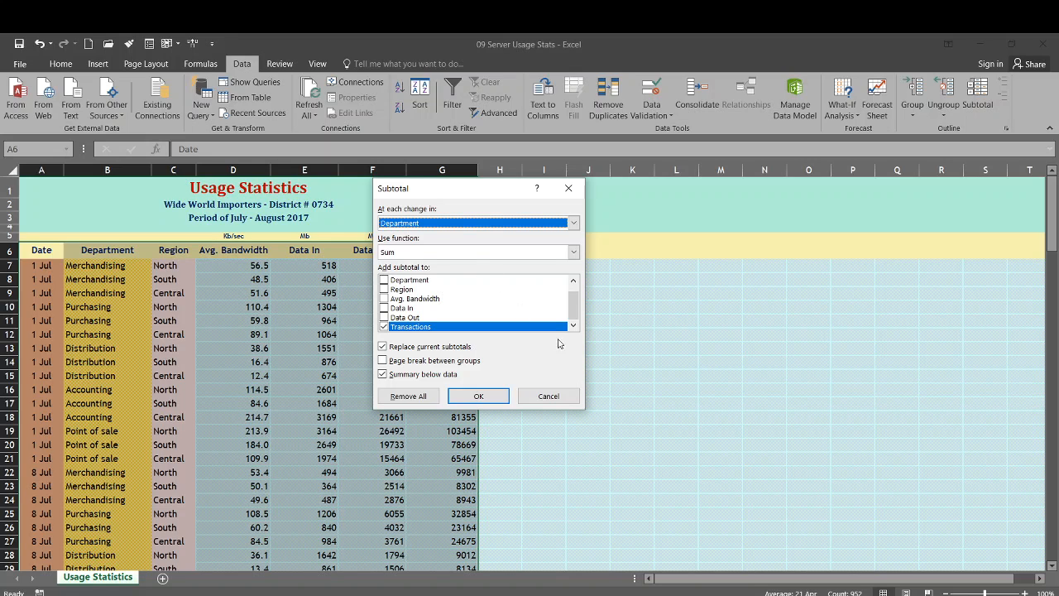
scroll(574, 311, up, 1)
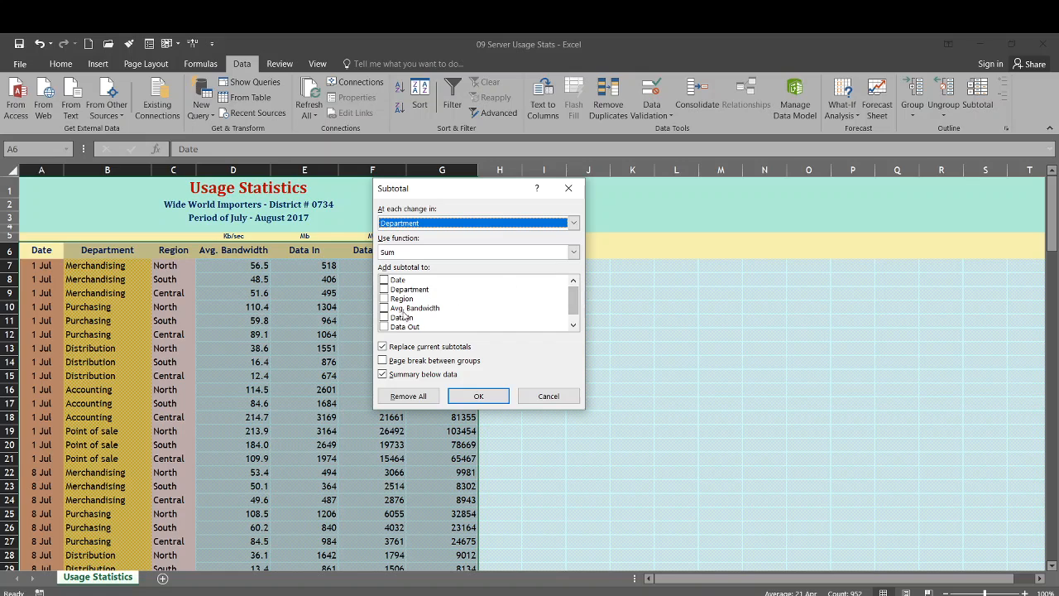
click(383, 309)
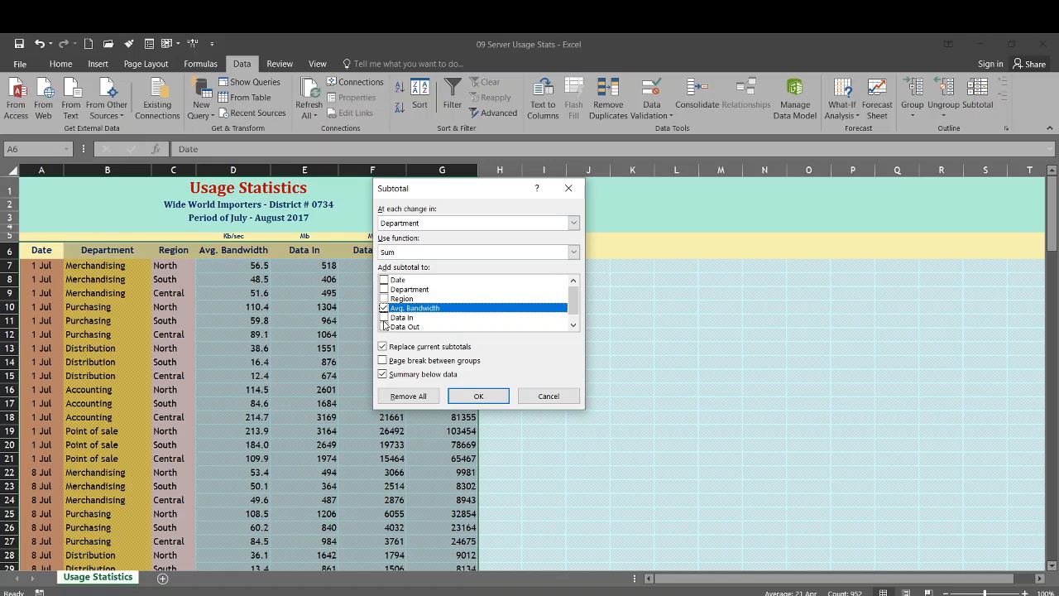
click(384, 319)
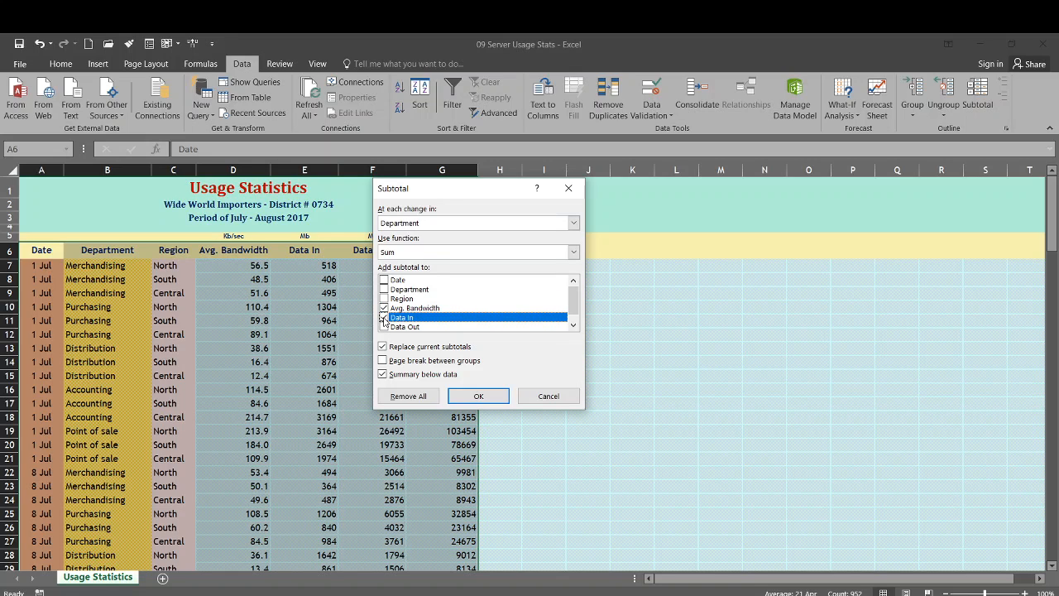
click(384, 327)
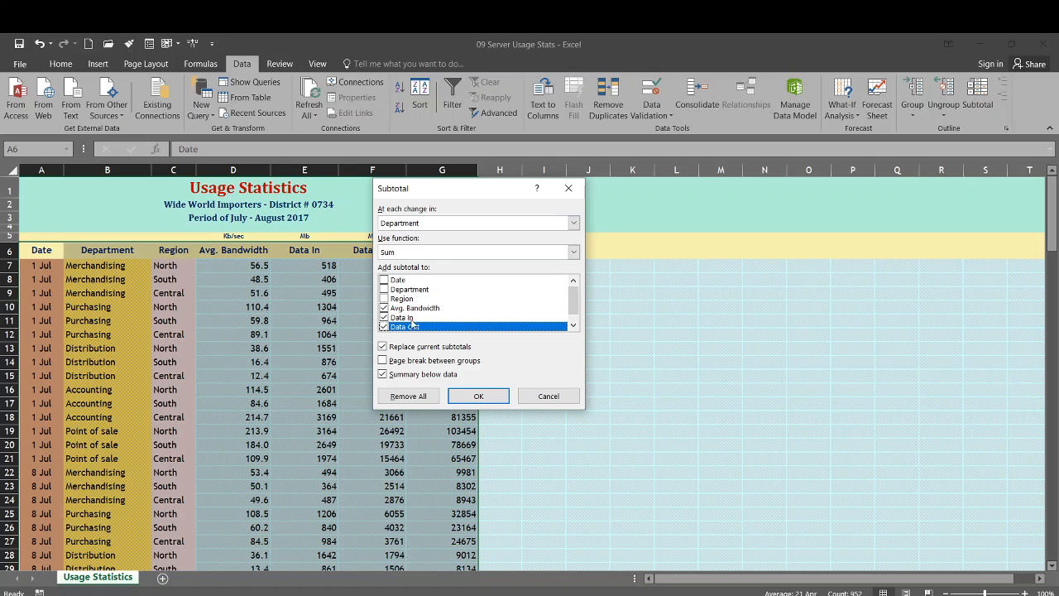
click(572, 326)
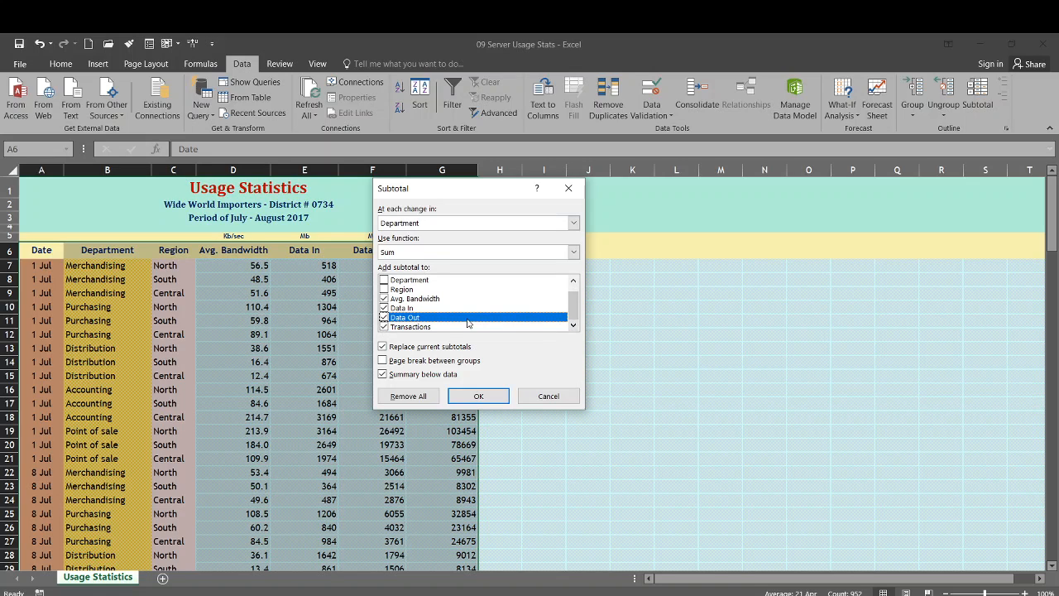
scroll(574, 313, up, 1)
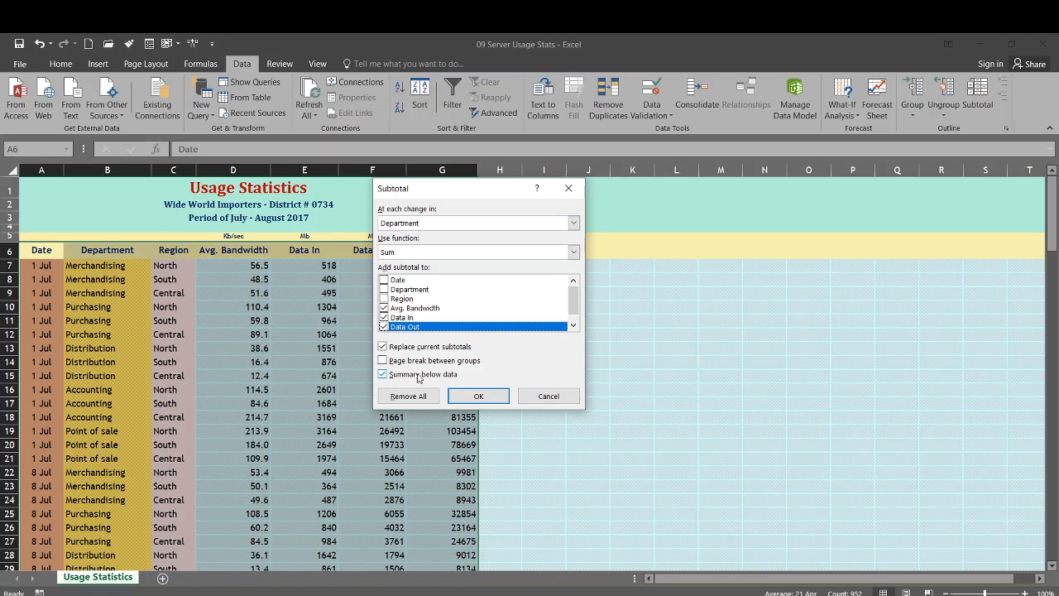
click(479, 397)
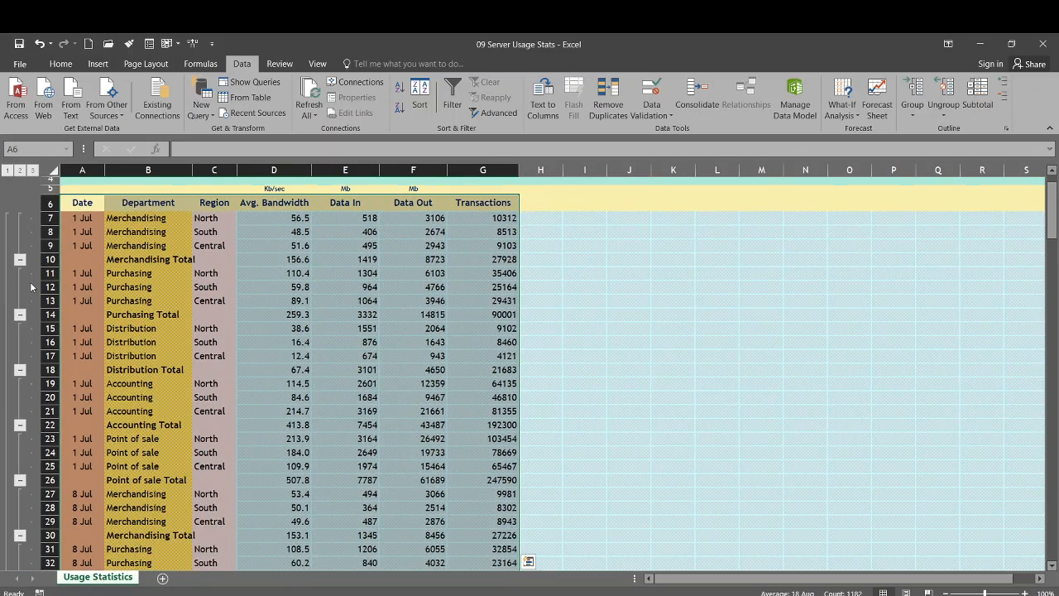
Examine the department subtotal rows throughout the table, down to the Grand Total row.
scroll(29, 289, down, 7)
scroll(30, 293, down, 3)
scroll(30, 295, up, 10)
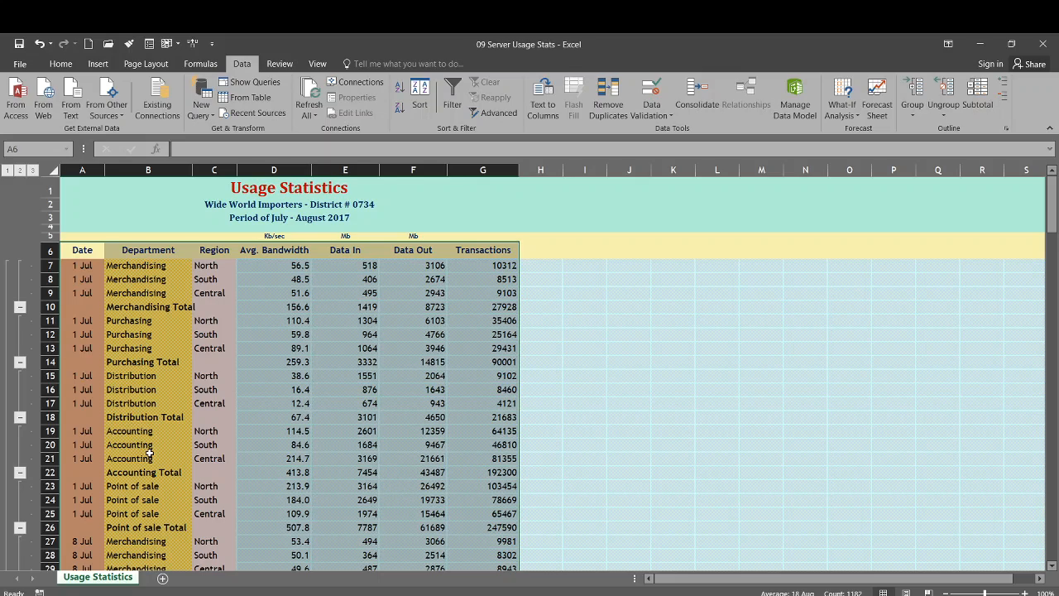
scroll(149, 451, down, 1)
scroll(150, 452, down, 2)
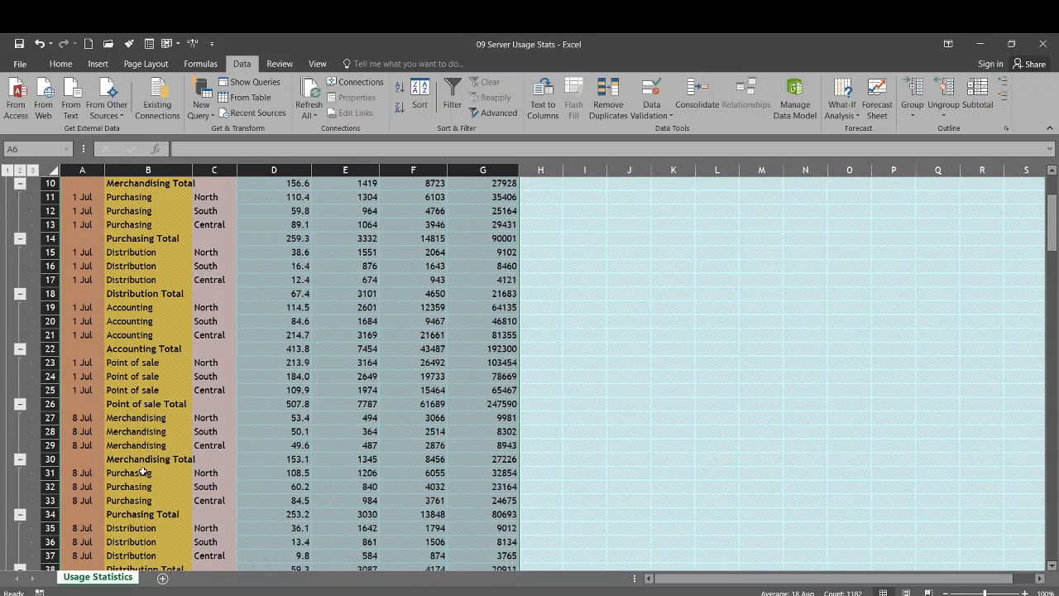
scroll(145, 459, down, 3)
scroll(145, 459, down, 20)
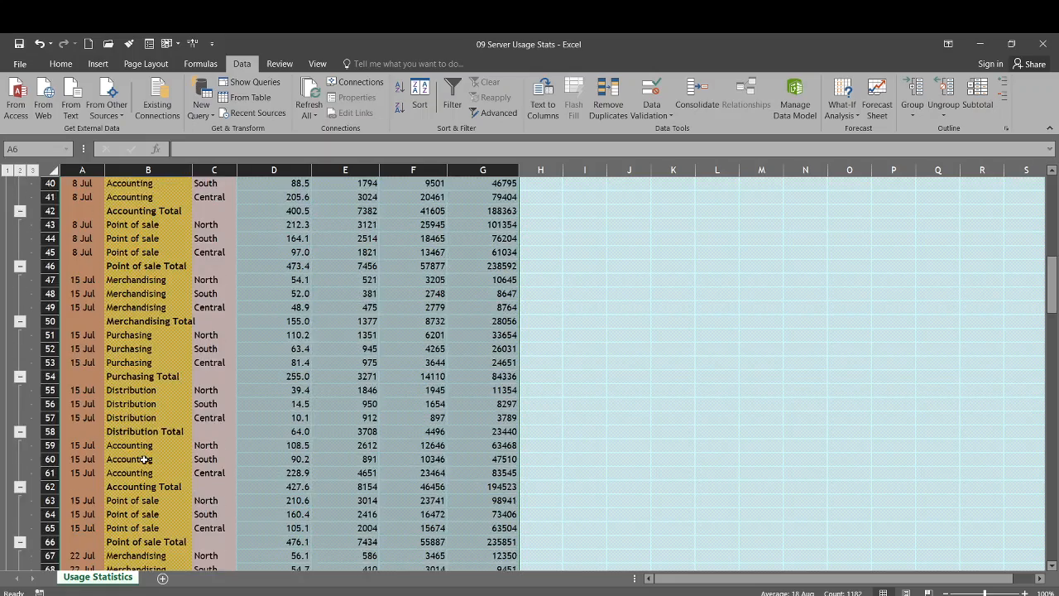
scroll(145, 452, down, 20)
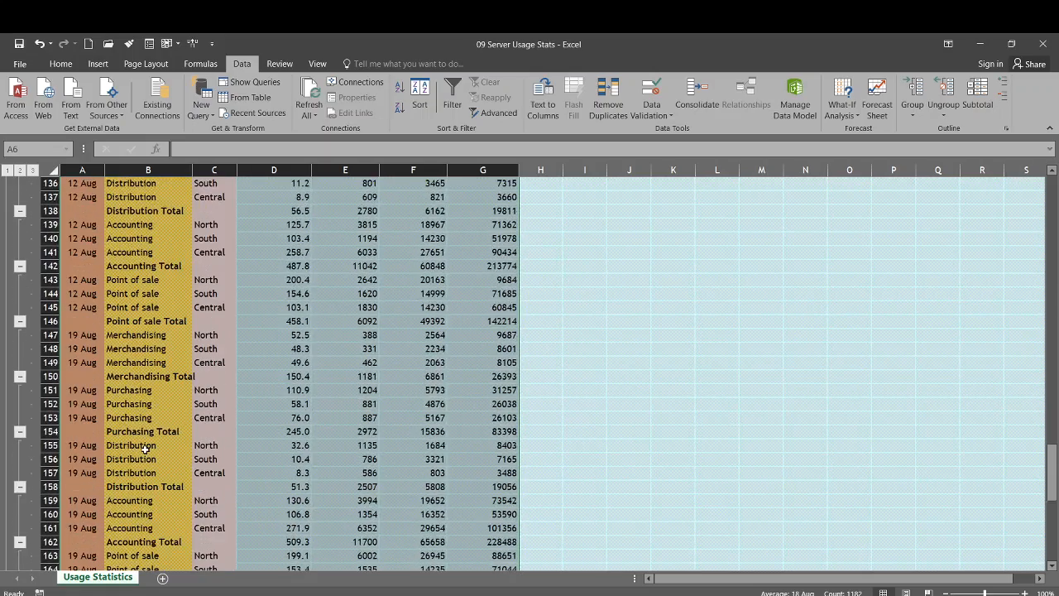
scroll(145, 449, down, 5)
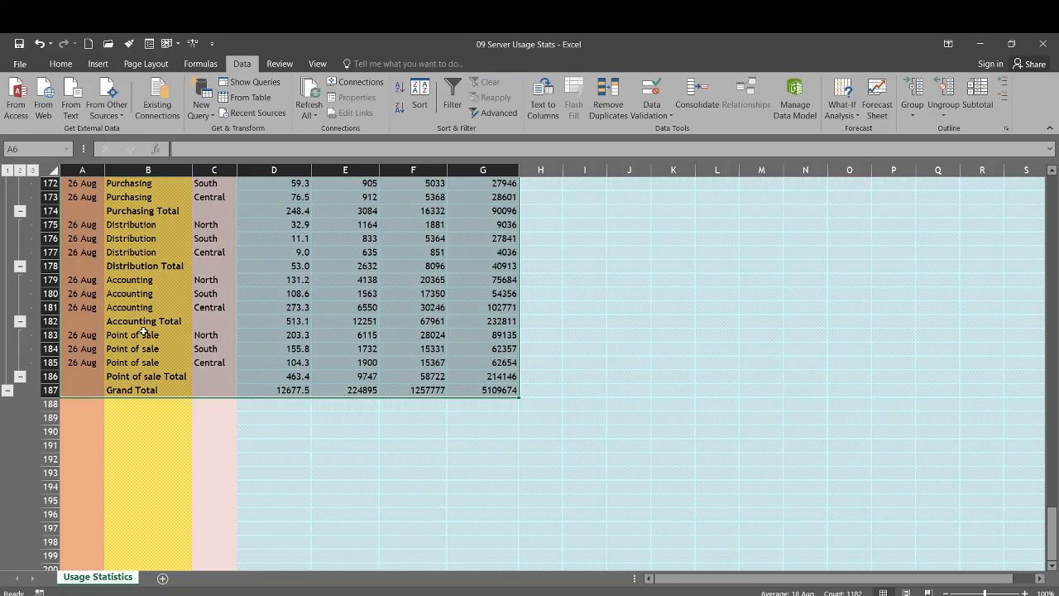
scroll(143, 332, up, 20)
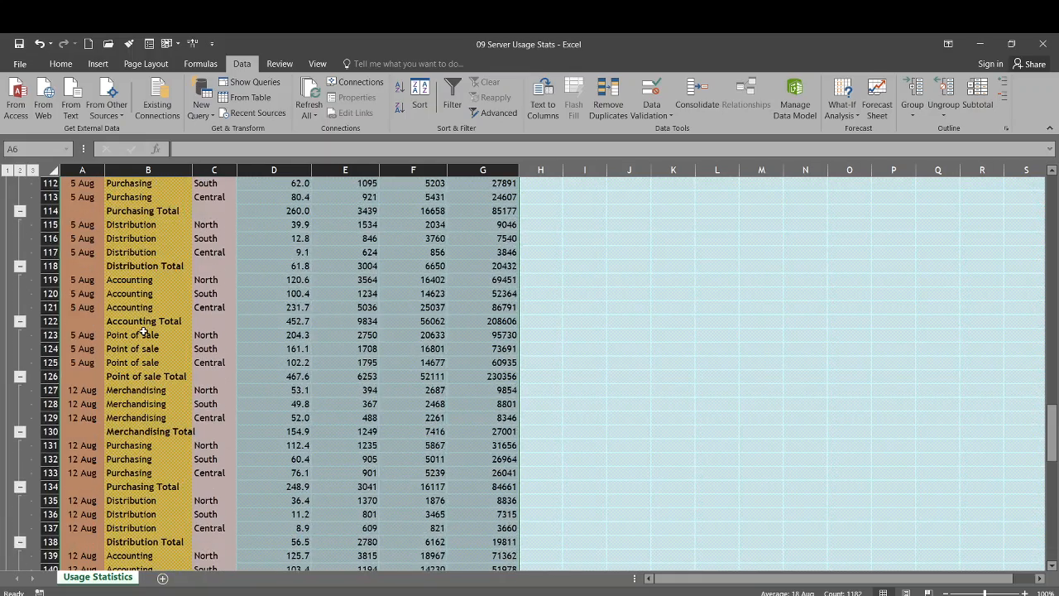
scroll(144, 331, up, 20)
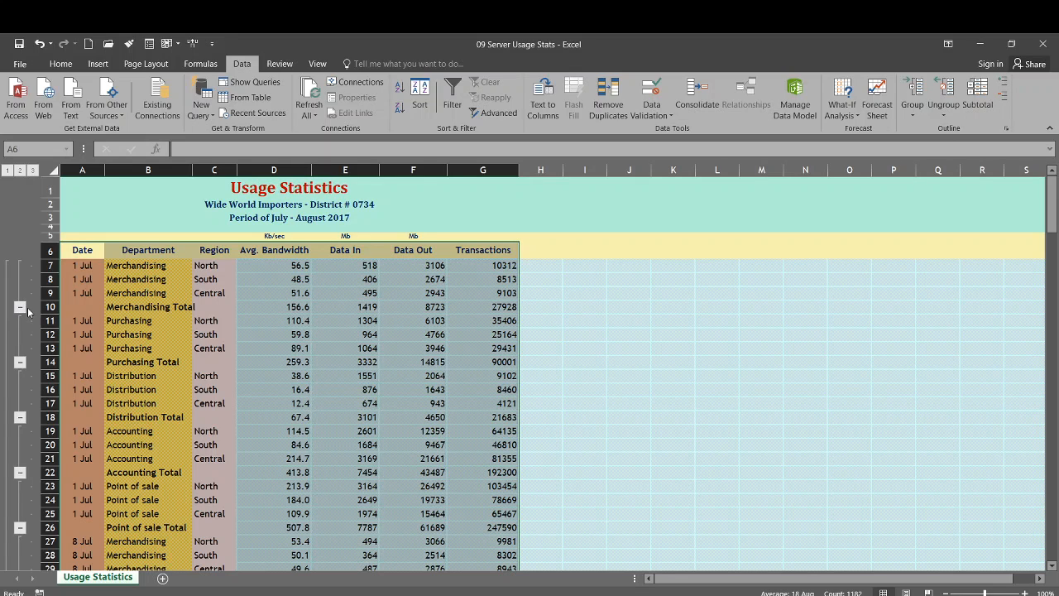
Hide the detail rows of the department subtotals to review only the totals, and undo the hiding.
click(1006, 99)
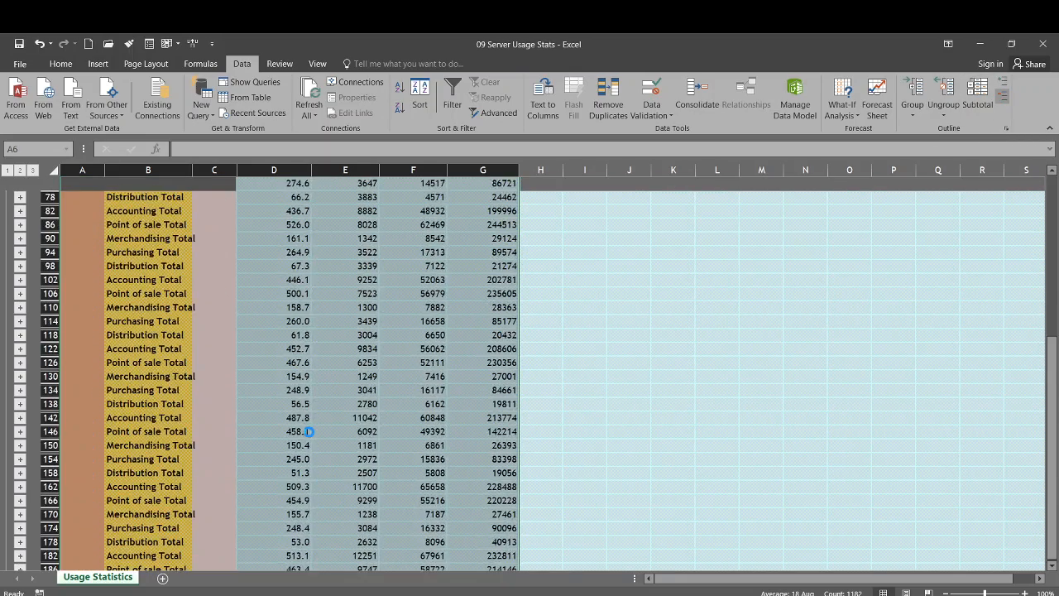
scroll(248, 401, up, 2)
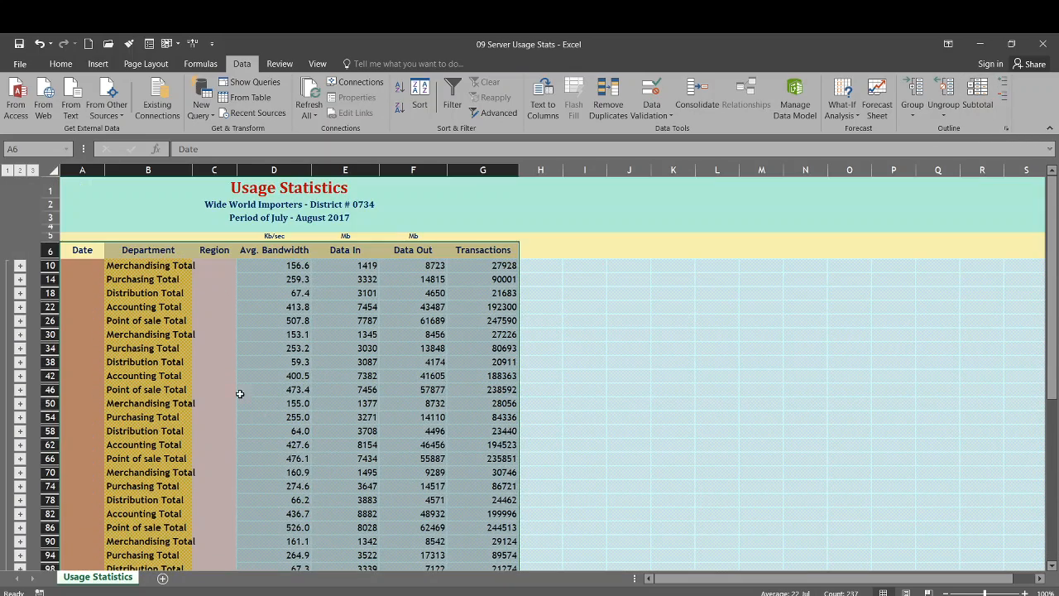
scroll(120, 293, down, 3)
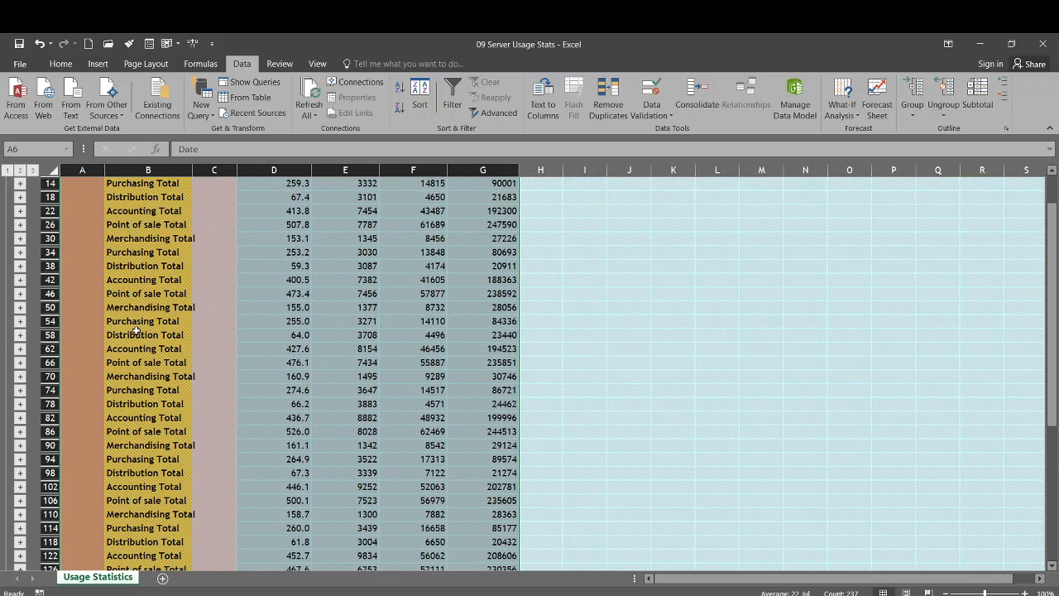
scroll(137, 331, down, 4)
scroll(136, 340, down, 3)
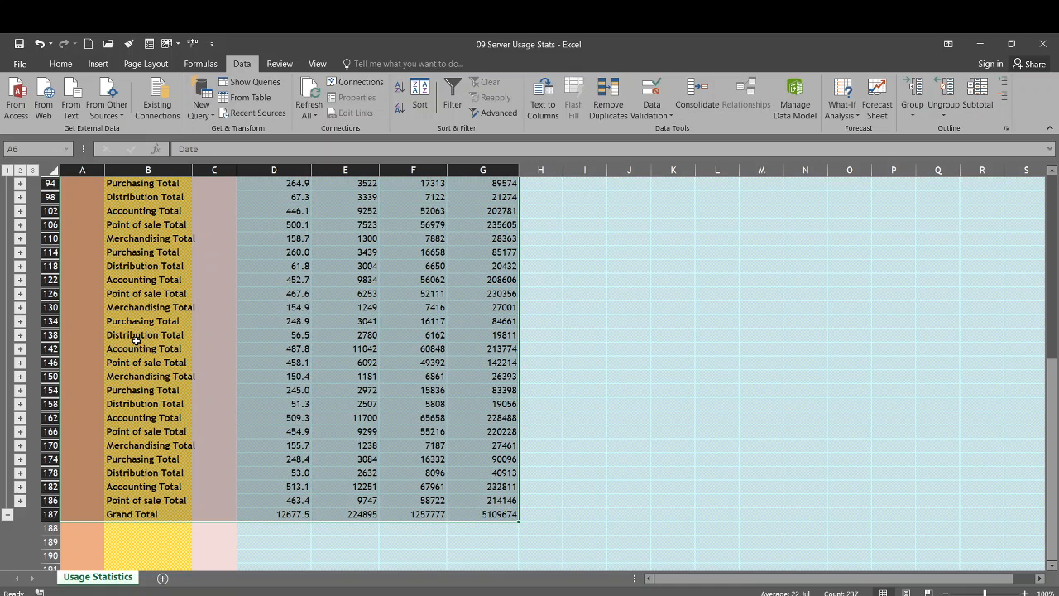
scroll(132, 403, up, 10)
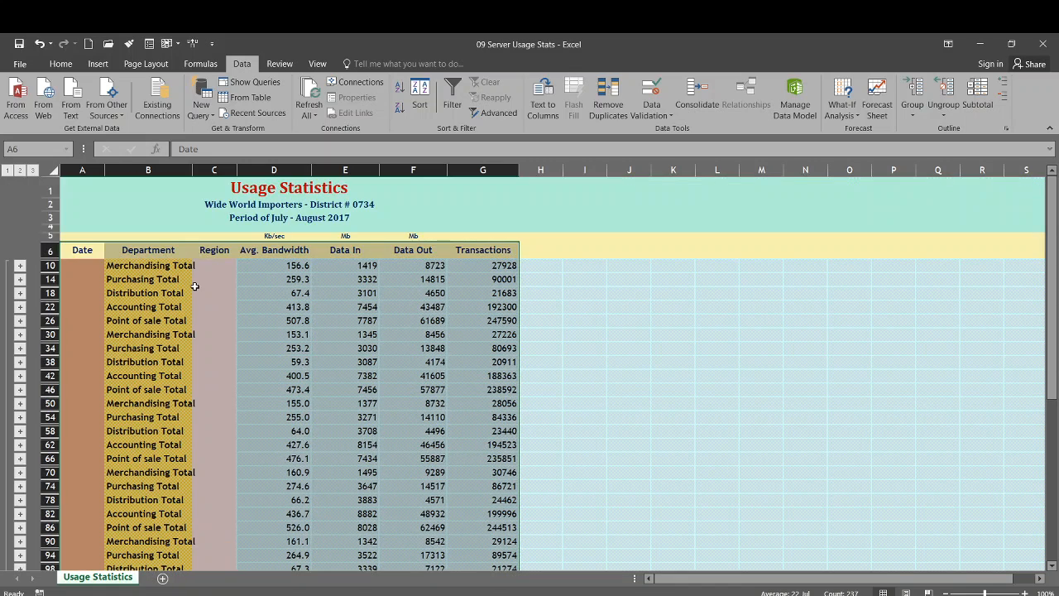
click(38, 47)
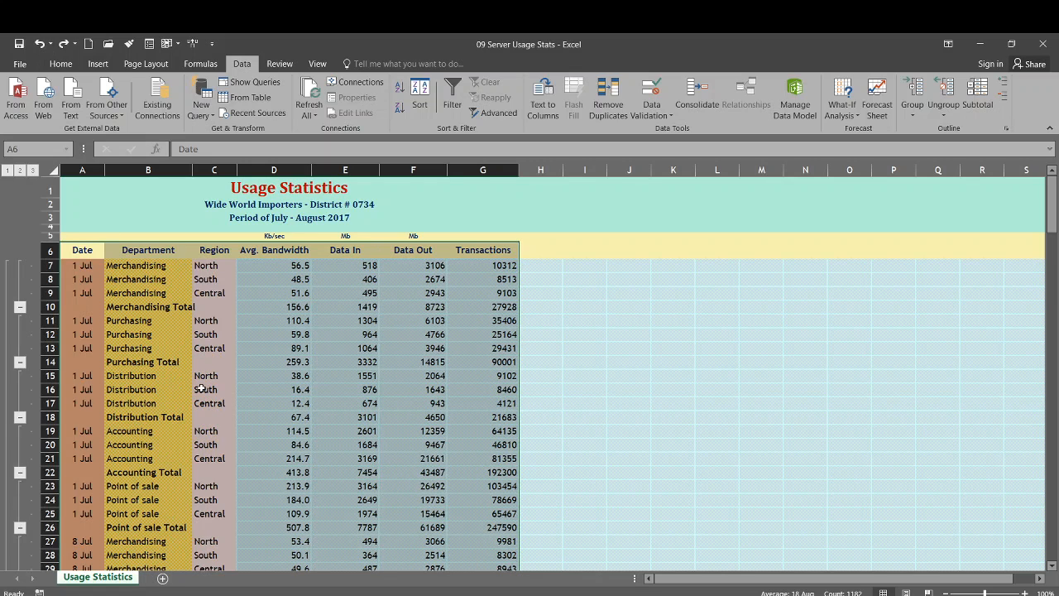
Collapse the five 1 Jul department groups and the 8 Jul Merchandising group one by one, leaving only their total rows.
click(20, 308)
click(20, 321)
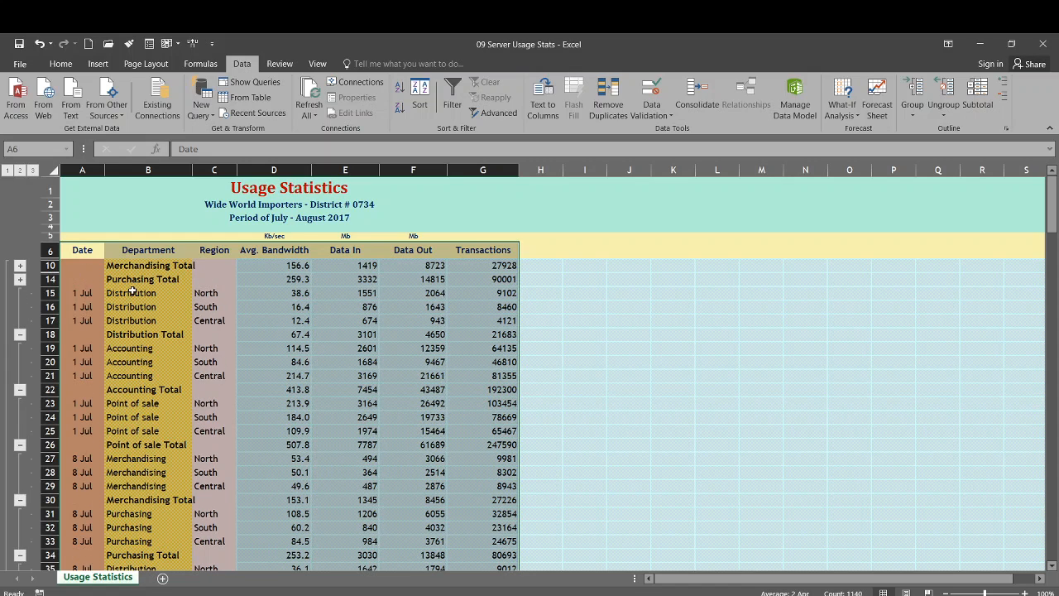
click(20, 334)
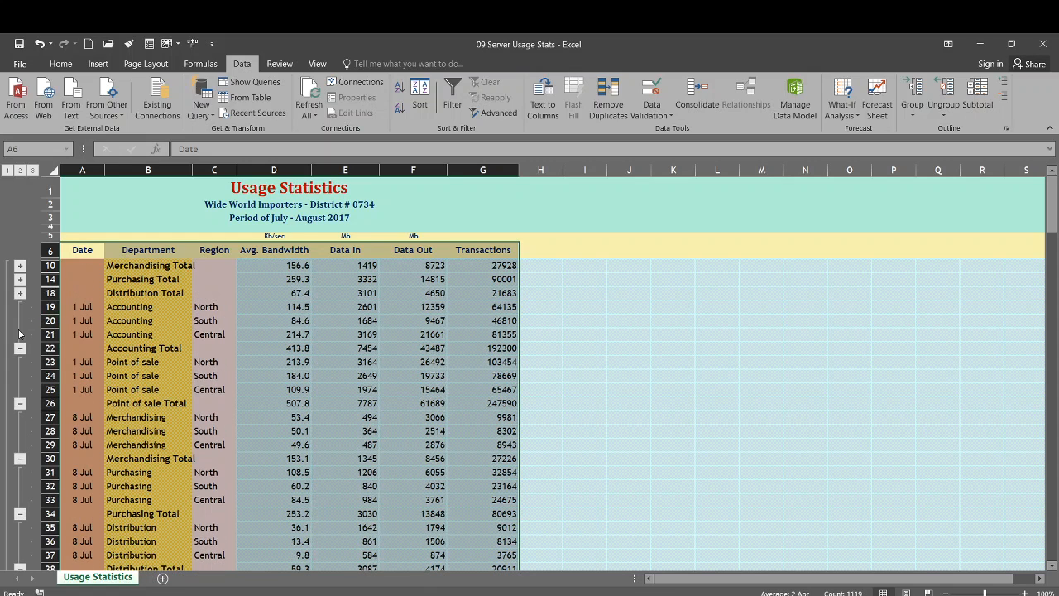
click(20, 349)
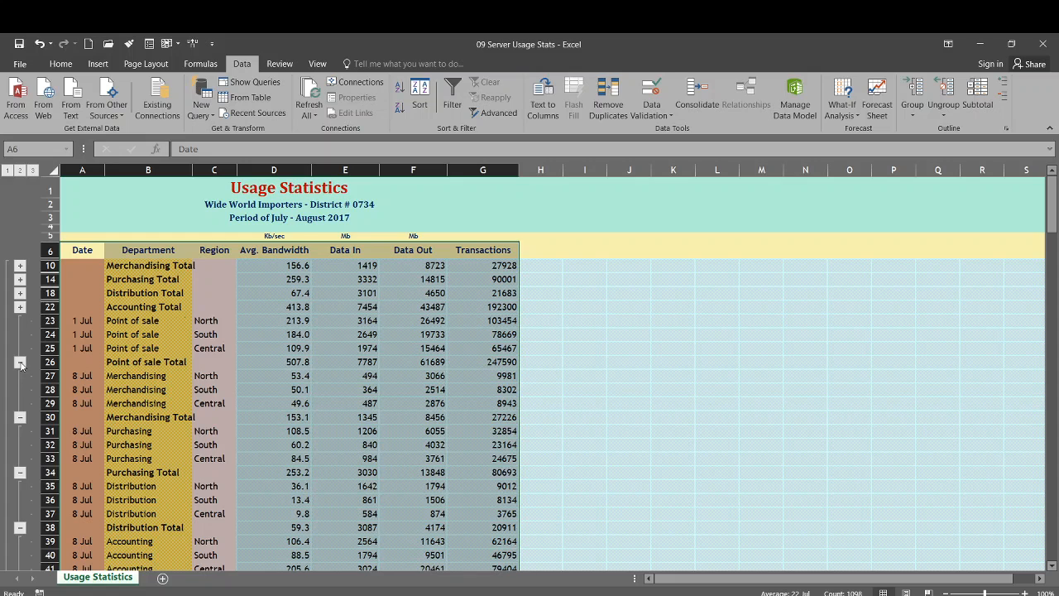
click(20, 349)
click(20, 375)
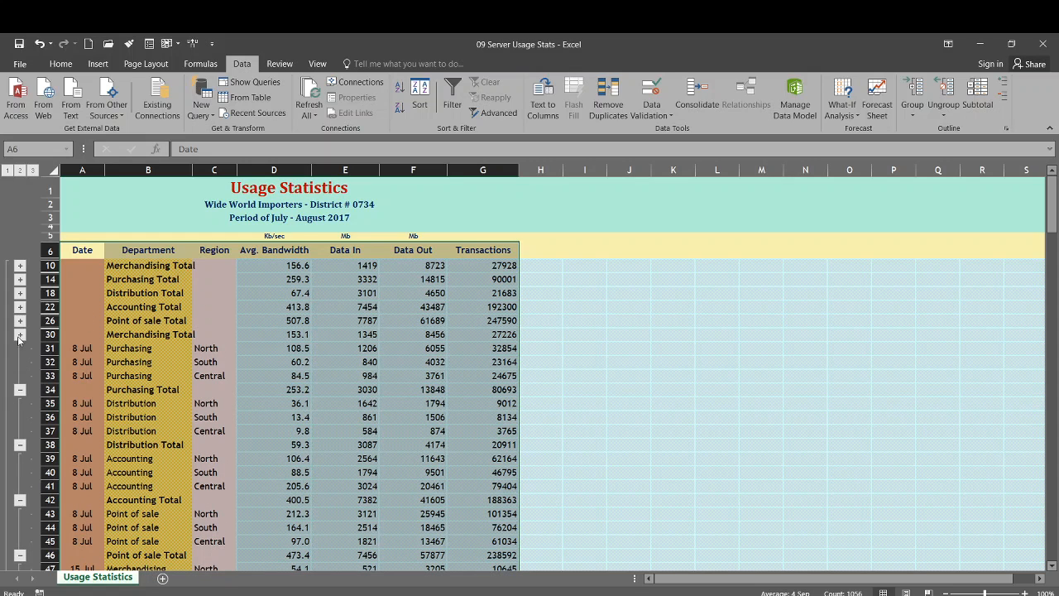
Expand the six collapsed department groups again, from 8 Jul Merchandising back up to 1 Jul Merchandising.
click(20, 334)
click(20, 320)
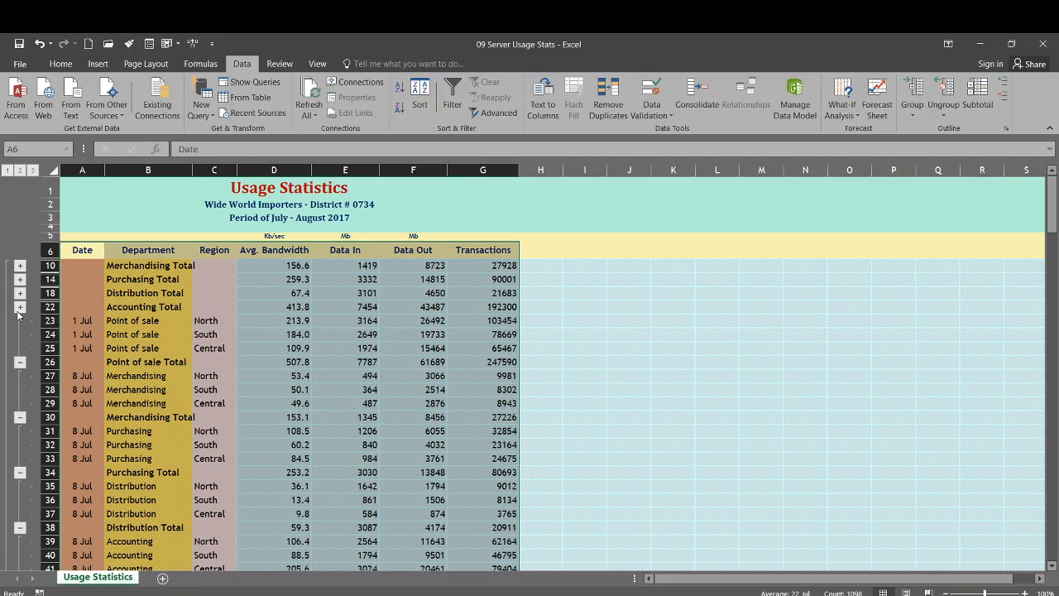
click(20, 307)
click(20, 292)
click(20, 279)
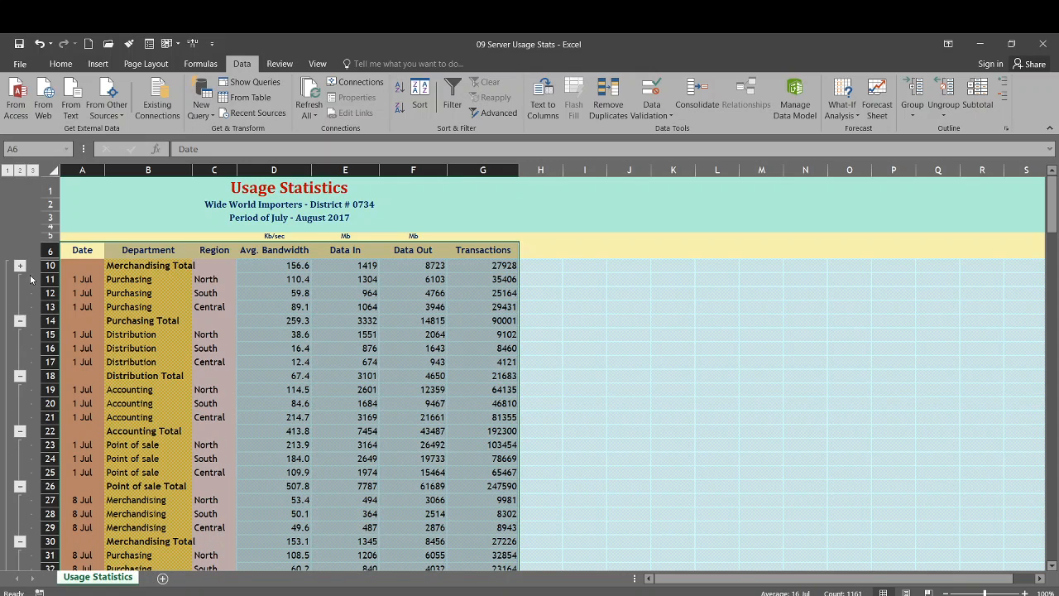
click(19, 265)
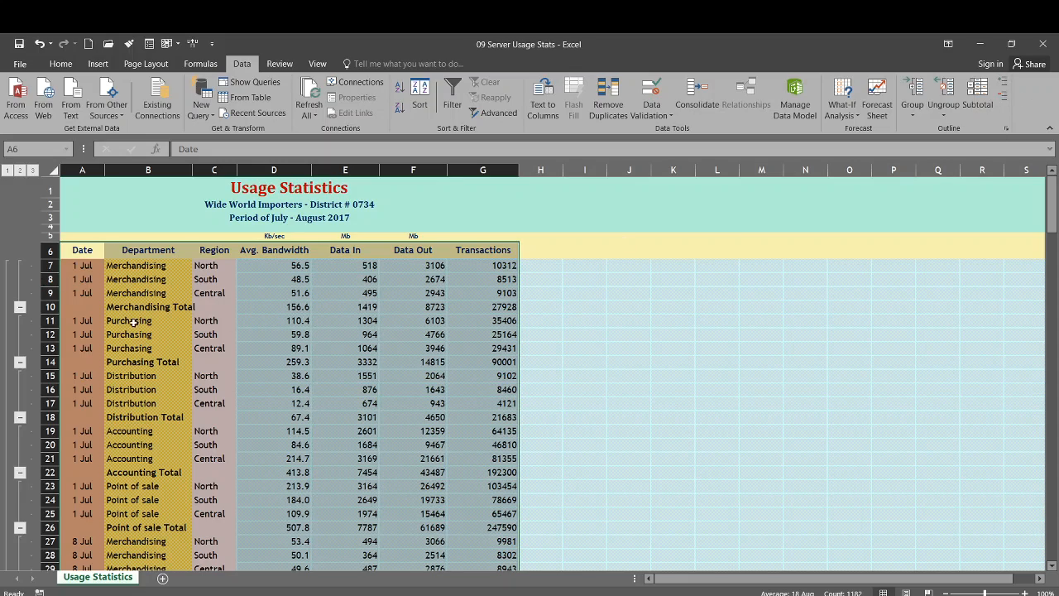
Collapse the whole outline at the Grand Total row so only the overall totals remain under the table headers.
scroll(98, 349, down, 5)
scroll(97, 349, down, 20)
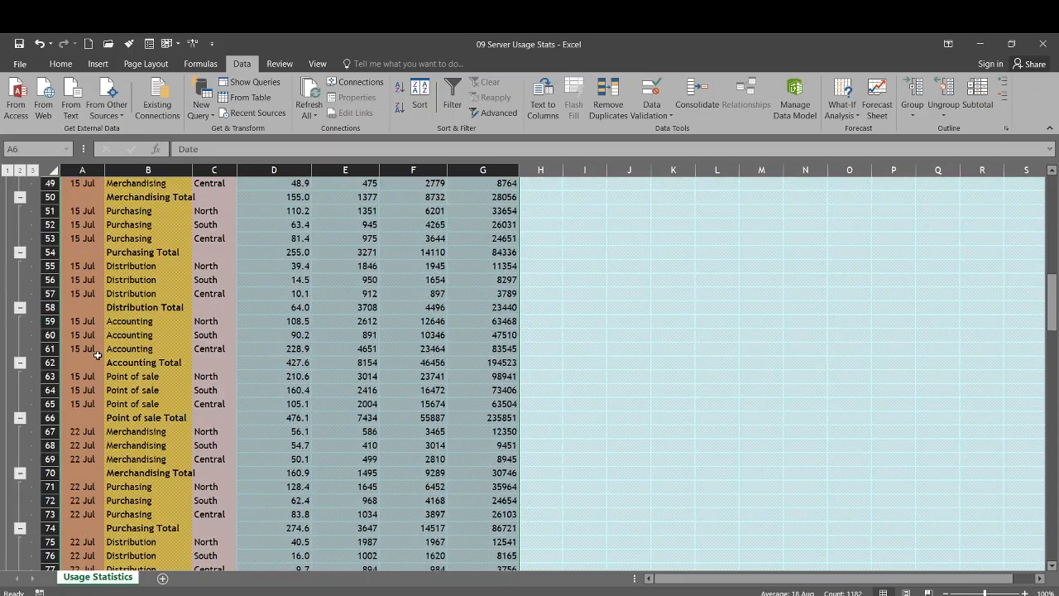
scroll(96, 368, down, 20)
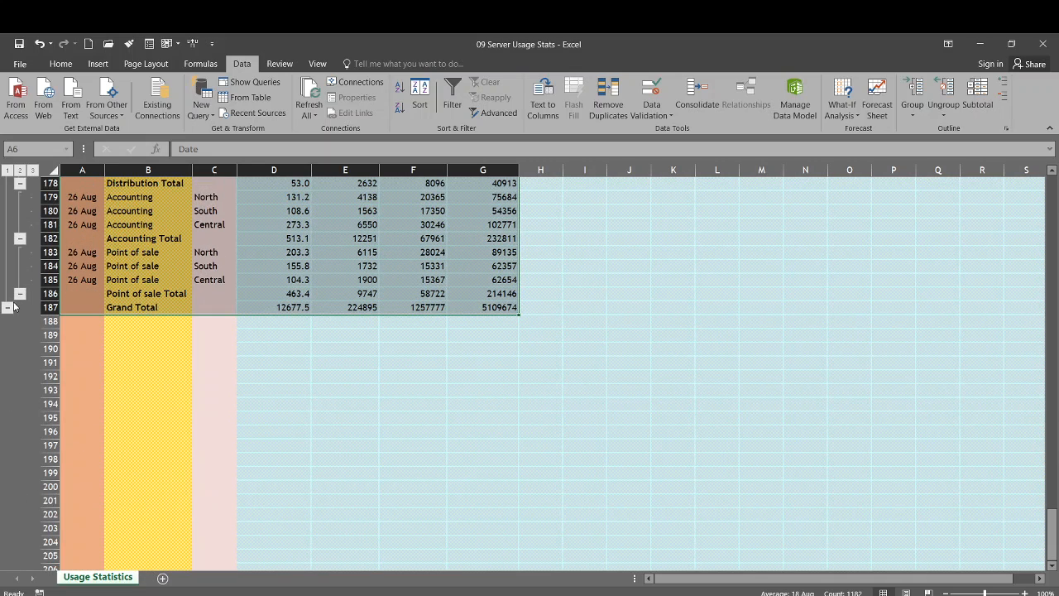
click(6, 310)
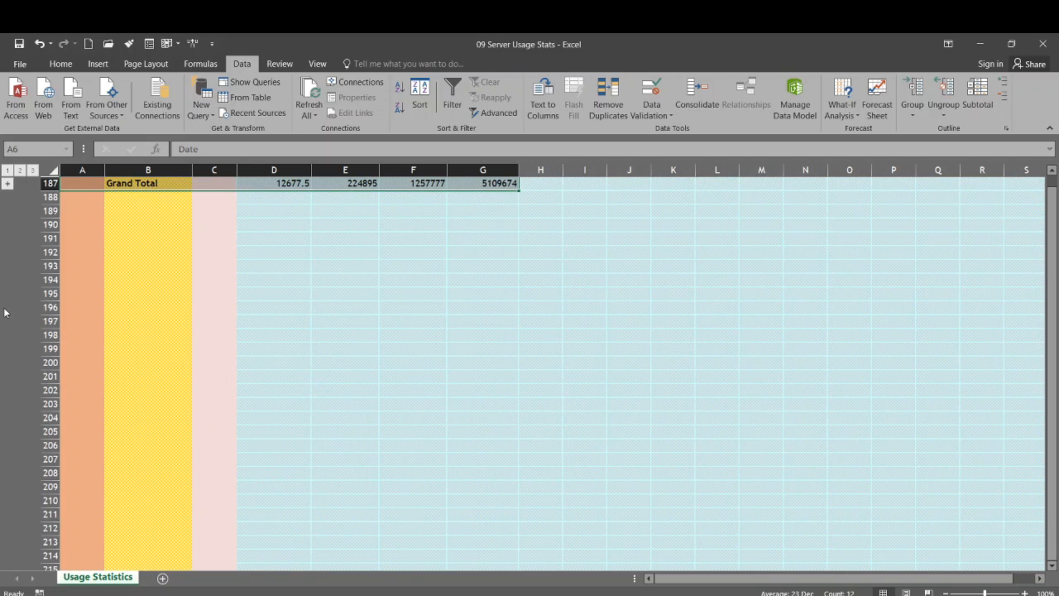
scroll(18, 323, up, 2)
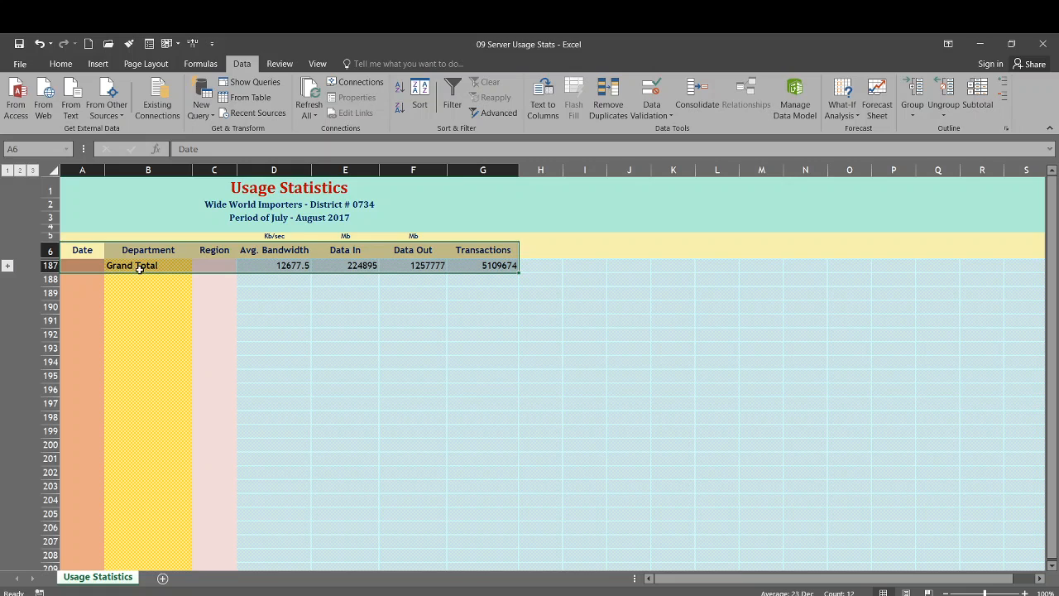